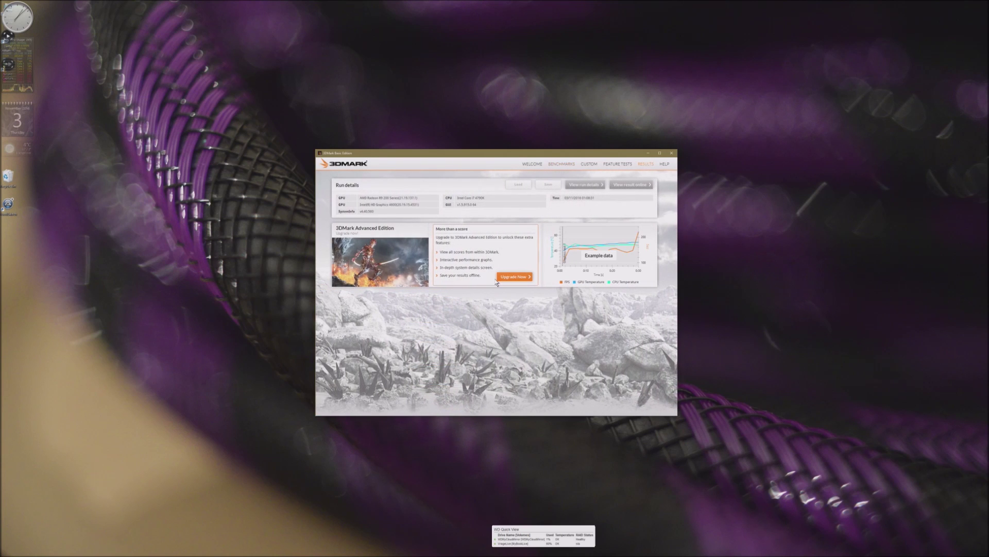
Step: View the Fire Strike run scoring 10 298 online in Firefox
click(498, 280)
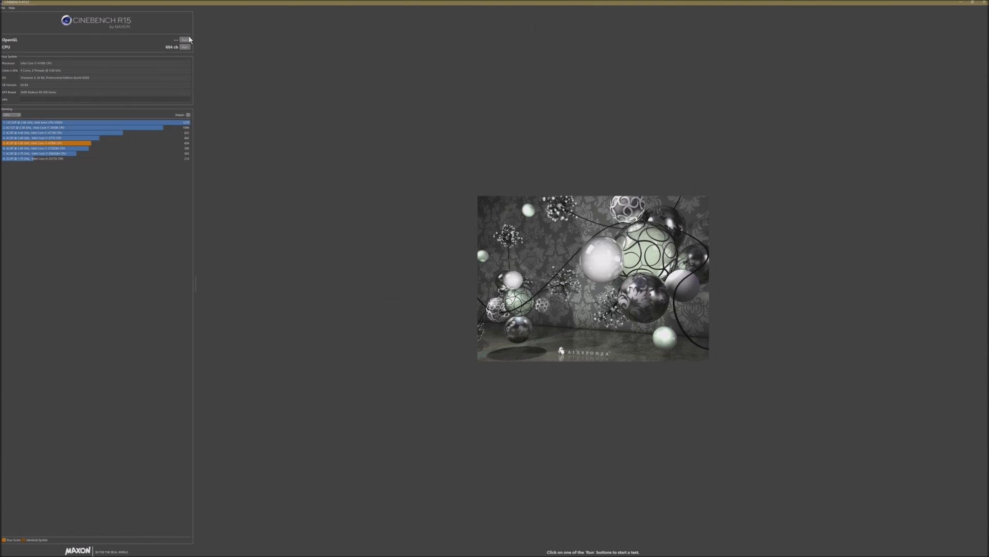
Step: Start the Cinebench OpenGL car-chase test
click(188, 40)
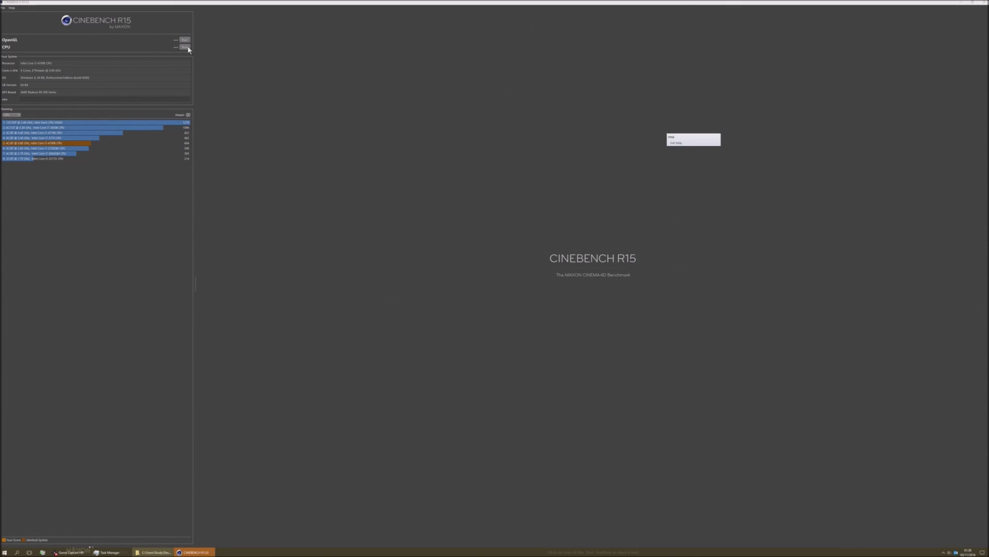
Step: Rerun the CPU test for 862 cb, then the OpenGL test for 97.96 fps
click(187, 47)
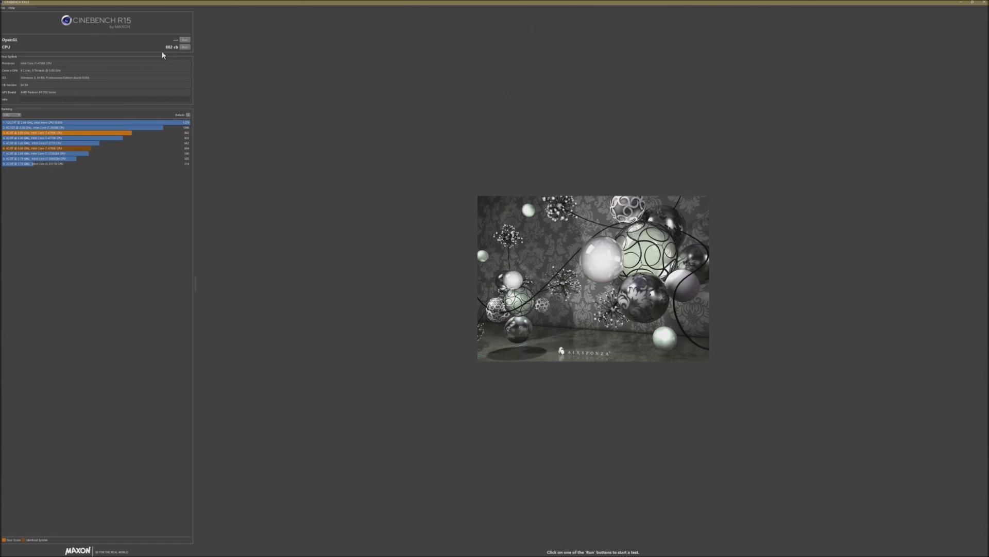
click(184, 40)
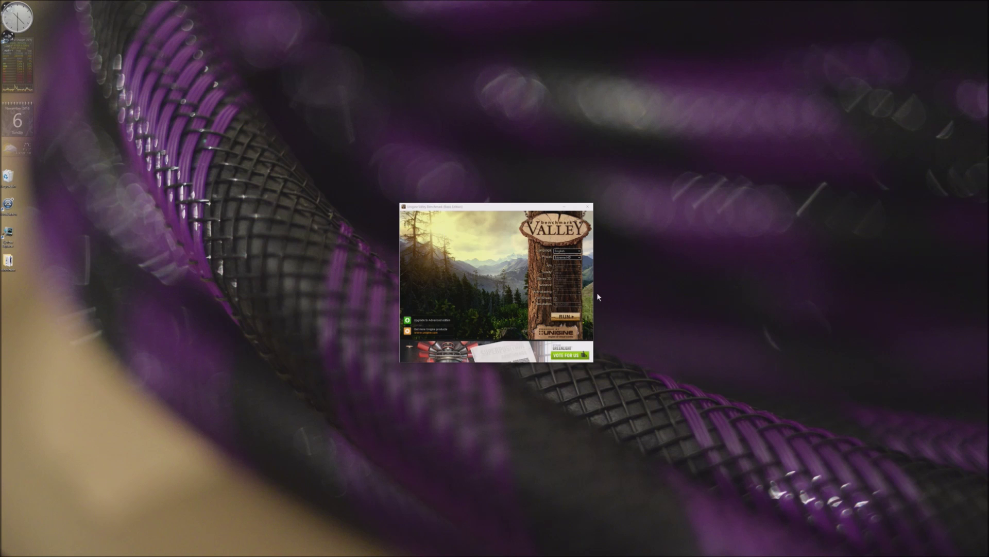
Step: Launch the Valley benchmark full-screen, then quit it with Alt+F4
click(564, 316)
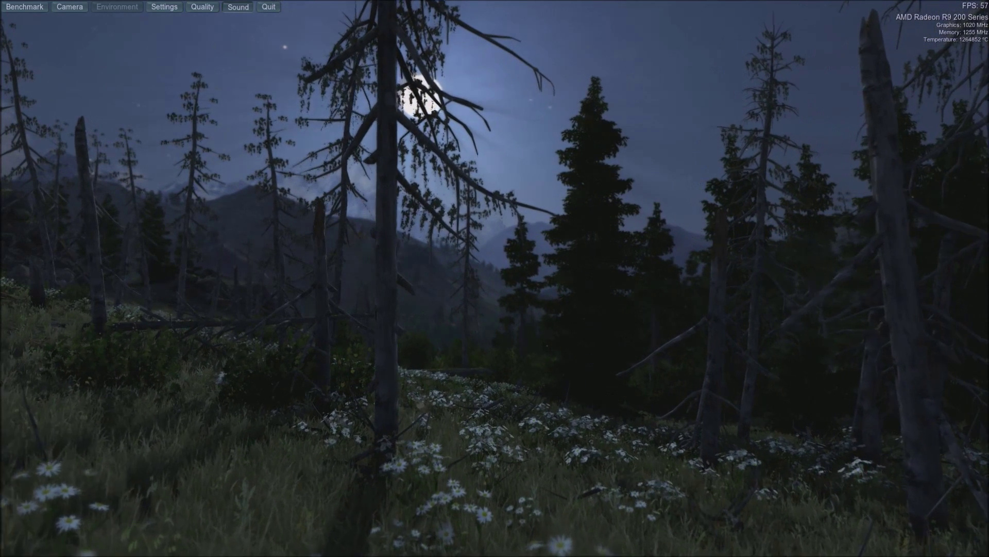
key(alt+F4)
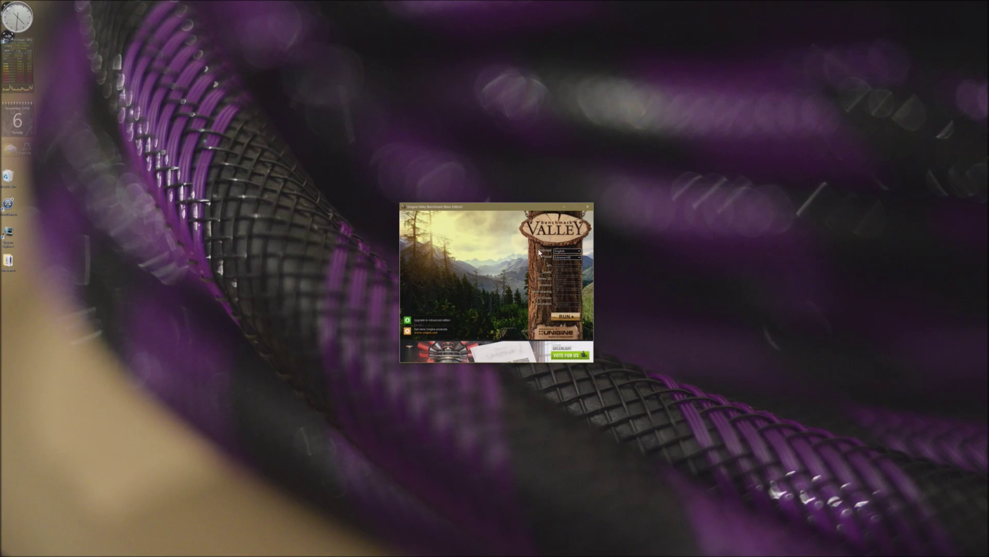
Step: Open Task Manager from the taskbar and bring up actions for the Unigine Engine app
right_click(688, 554)
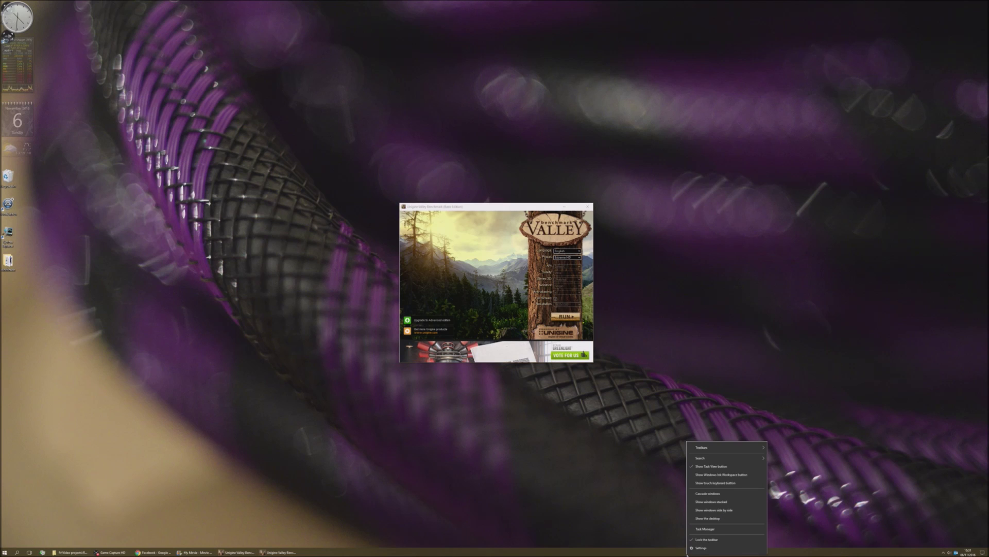
click(697, 528)
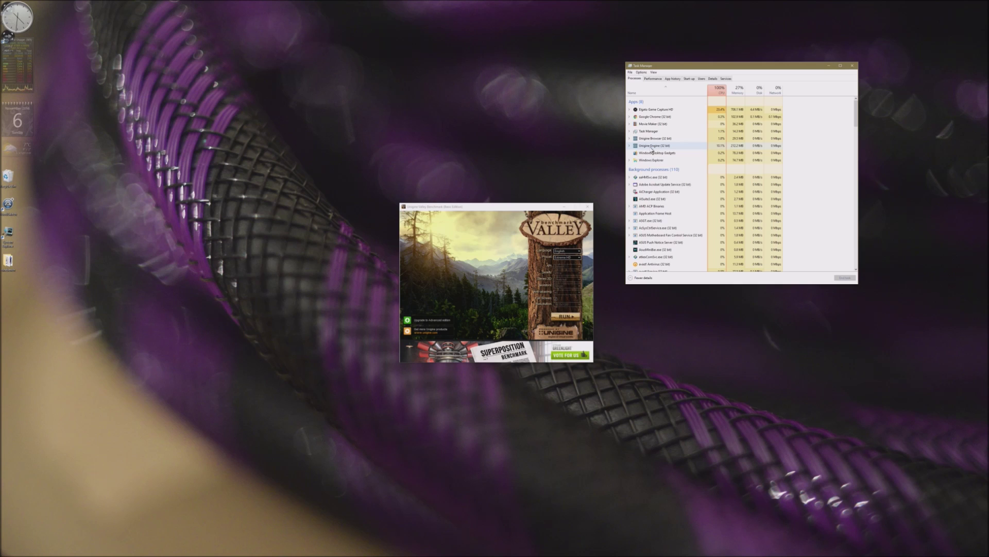
right_click(652, 148)
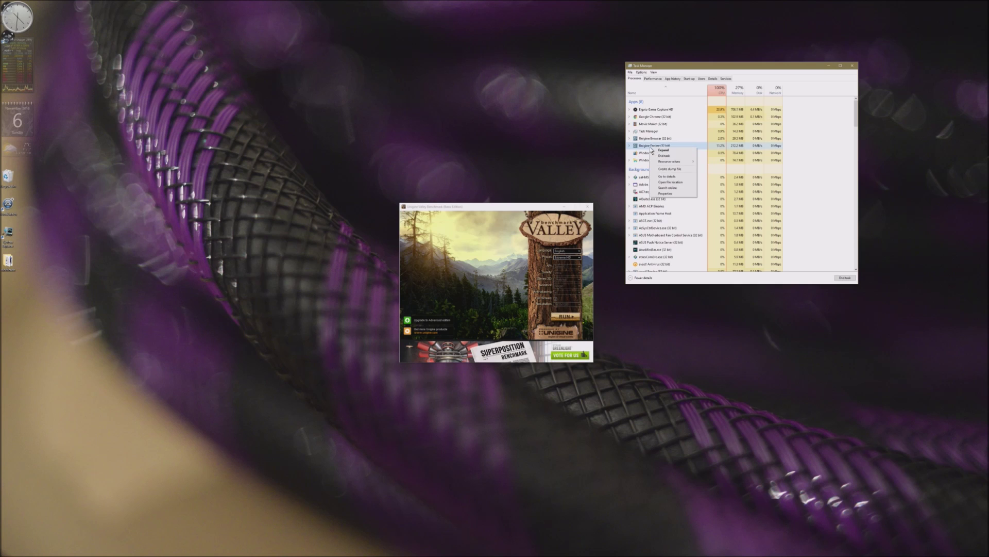
Step: Find Valley.exe in Details and set its priority to High, confirming the change
click(683, 177)
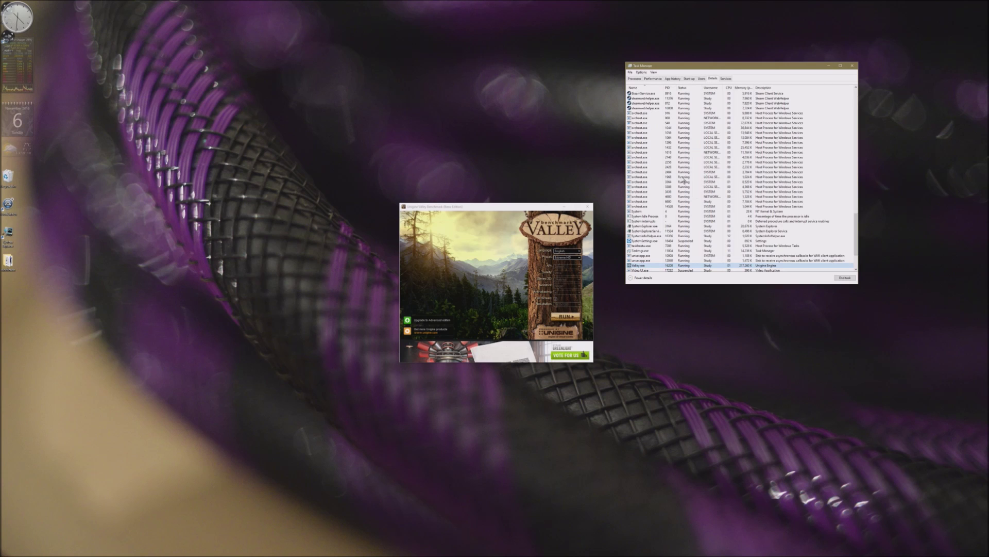
right_click(658, 269)
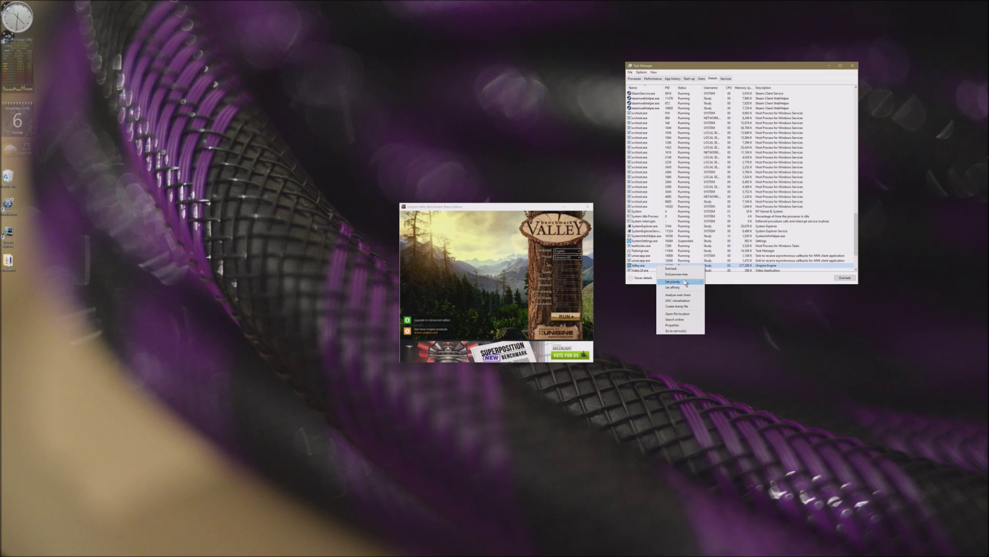
mouse_move(686, 283)
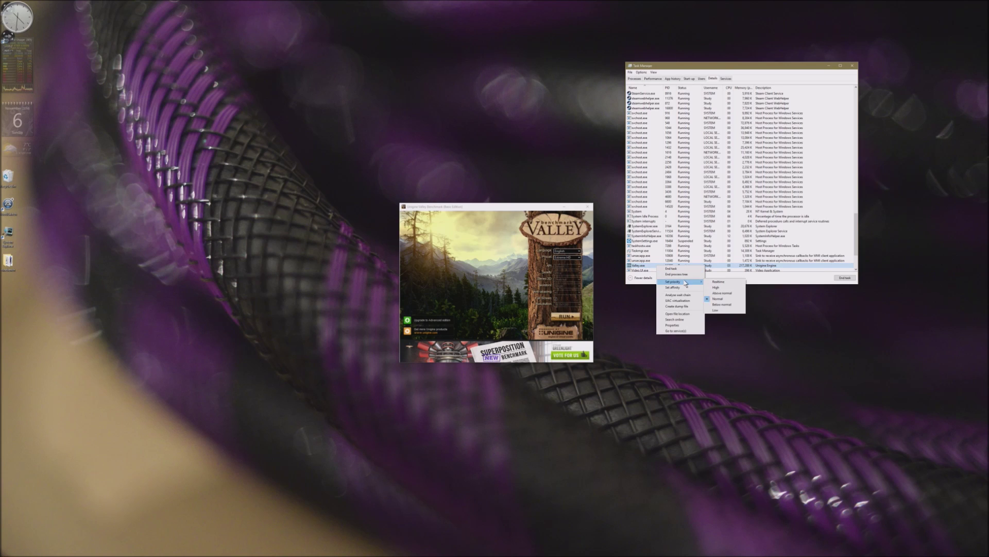
click(724, 287)
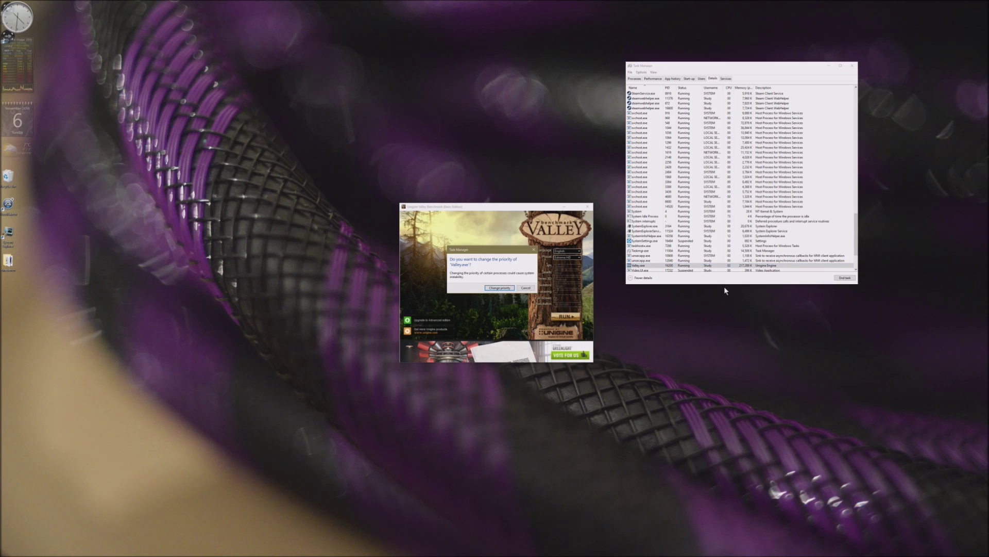
click(499, 288)
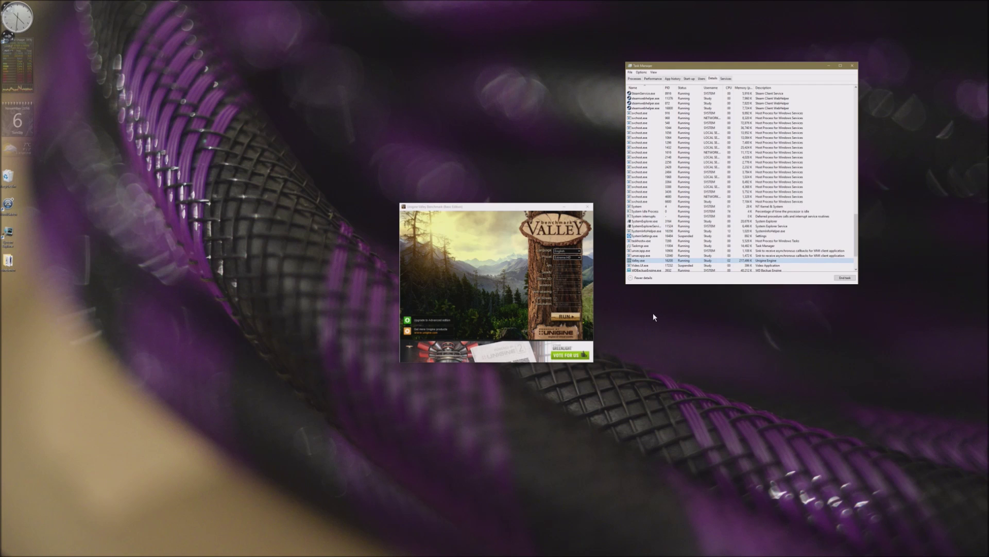
Step: Change Valley.exe's priority again and confirm the change
right_click(656, 261)
mouse_move(685, 278)
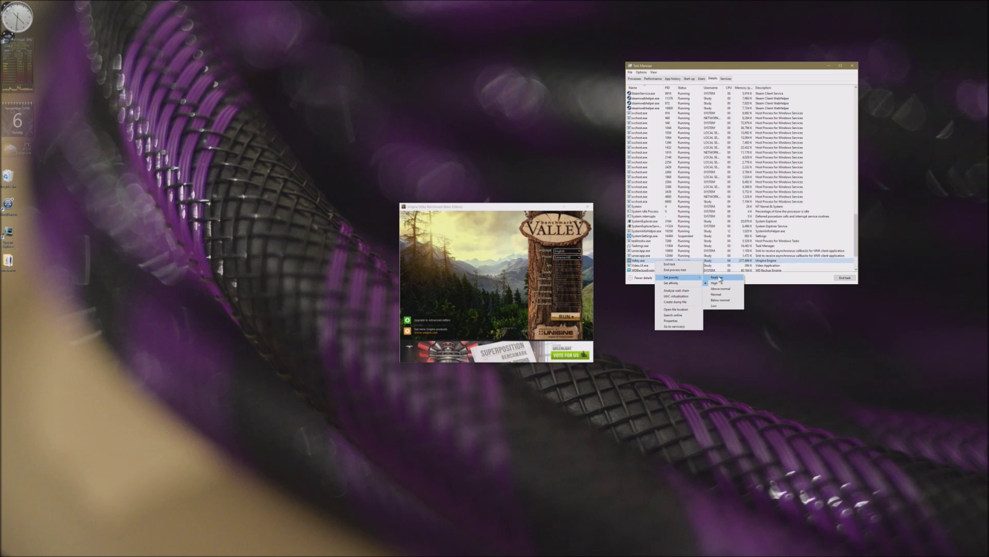
click(717, 294)
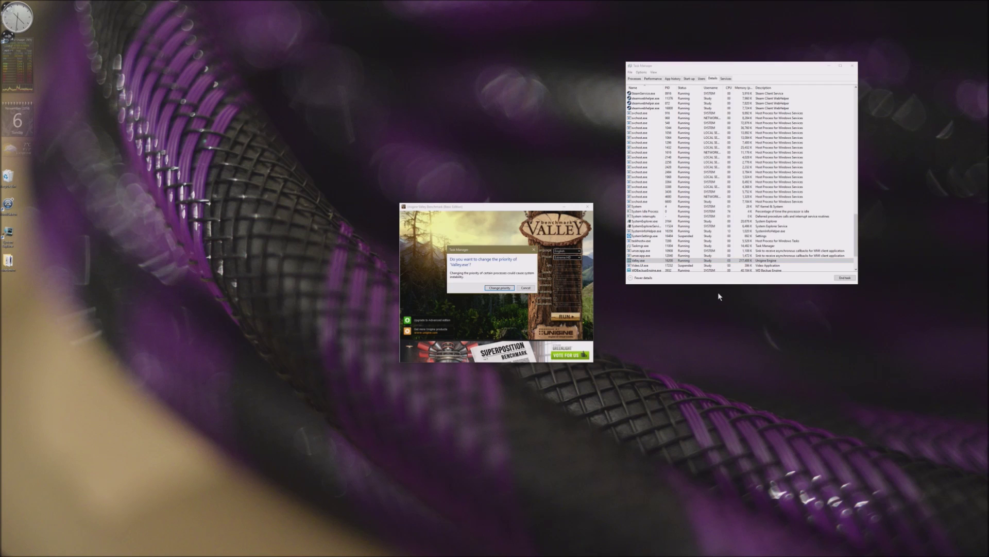
click(500, 287)
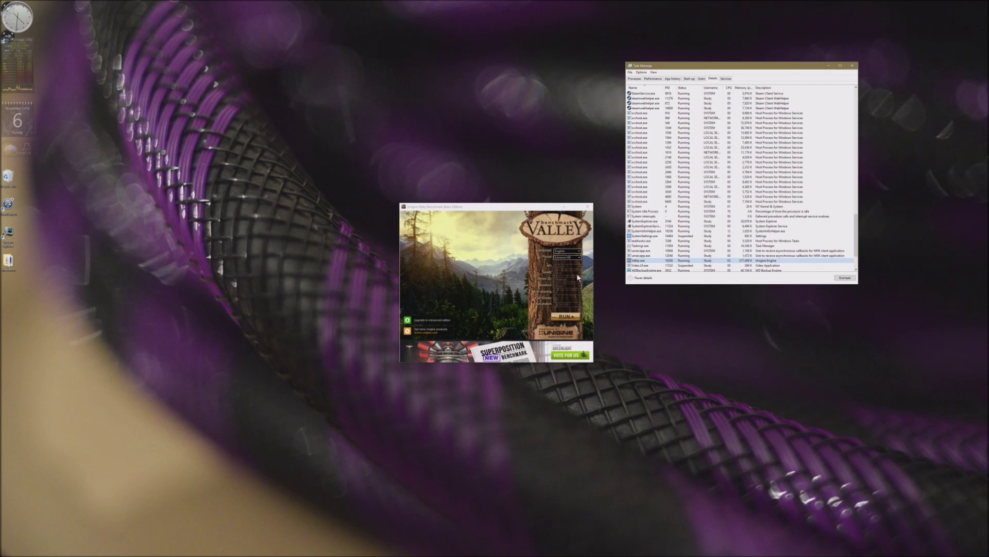
Step: Dismiss the Valley.exe options without changes and close Task Manager
right_click(683, 261)
mouse_move(719, 278)
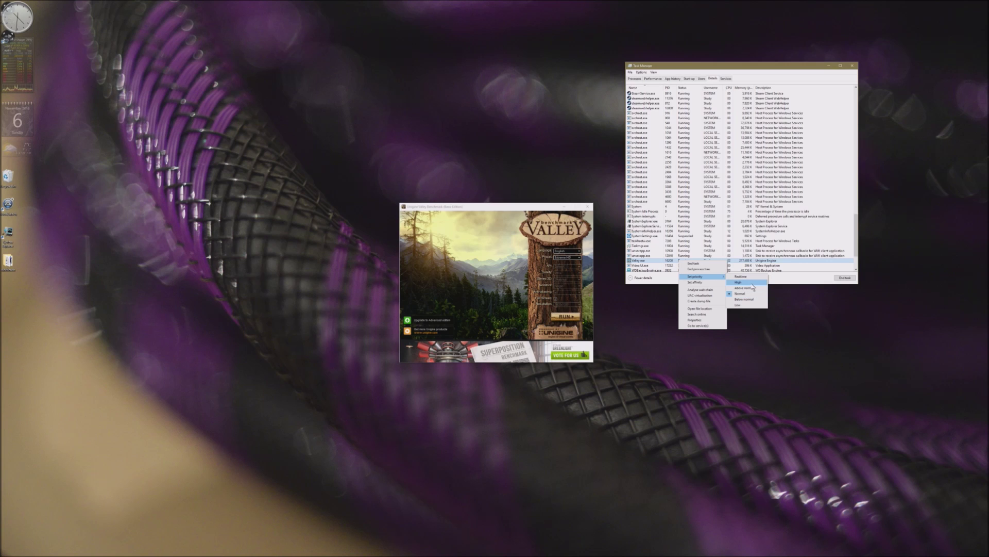
click(783, 297)
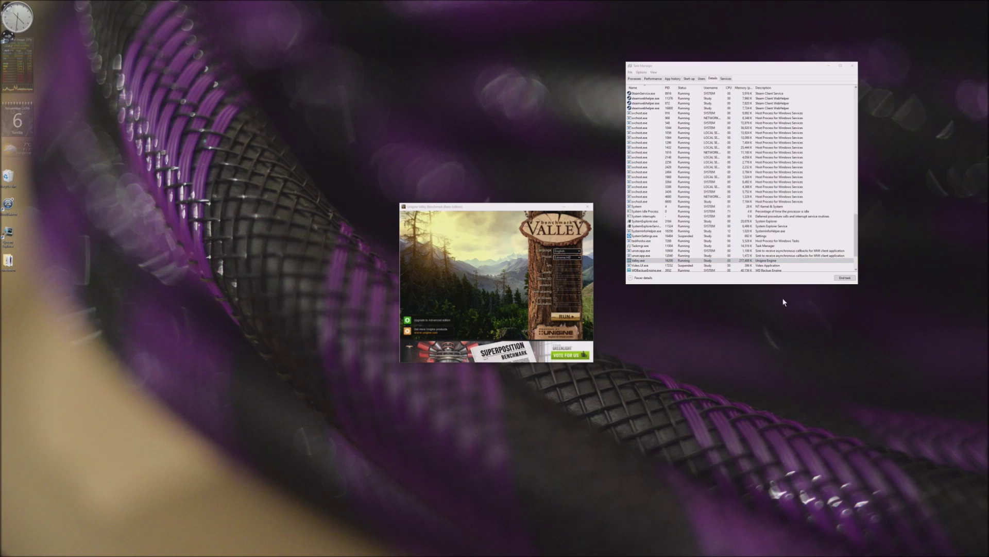
click(853, 65)
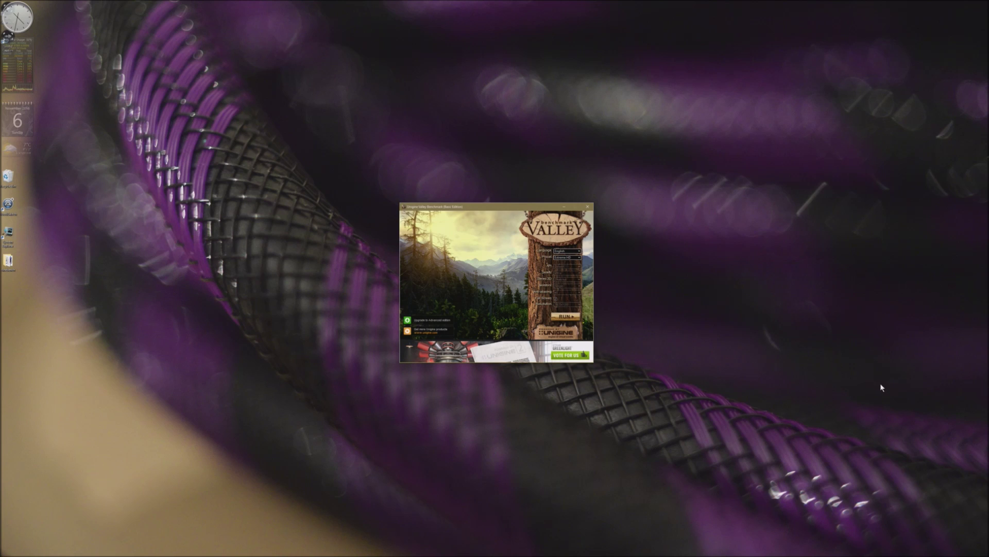
Step: Open System Explorer from the notification area and place it beside the Valley launcher
click(943, 552)
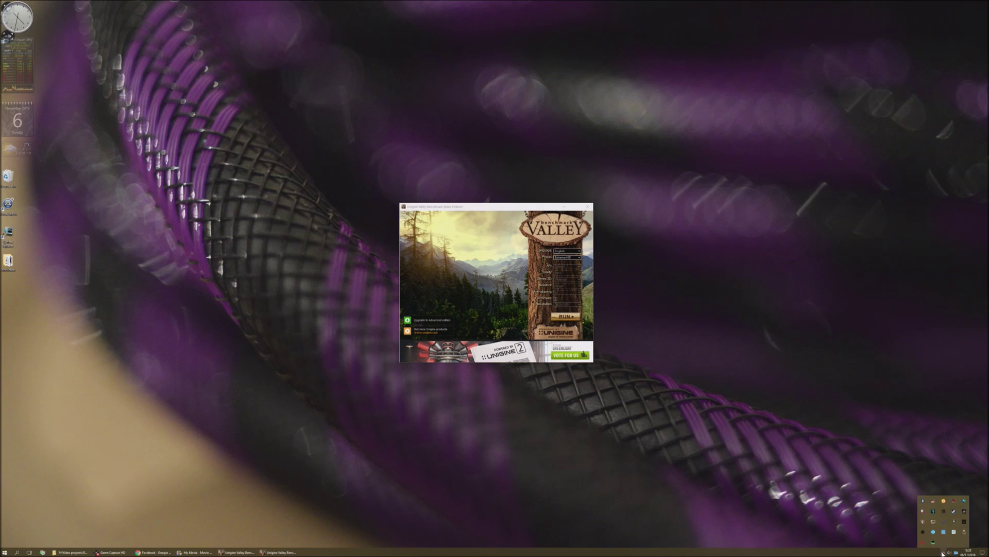
click(933, 543)
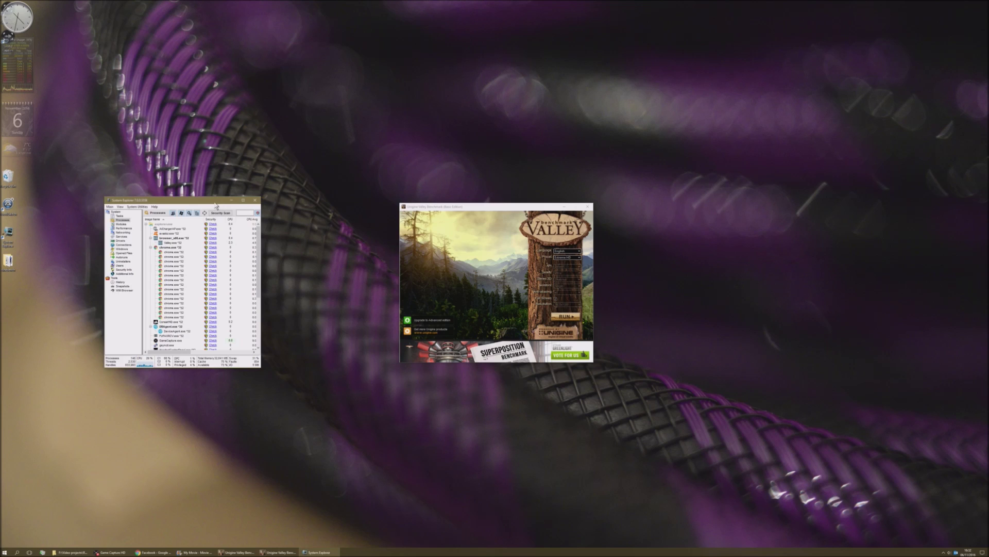
drag(217, 201, 714, 209)
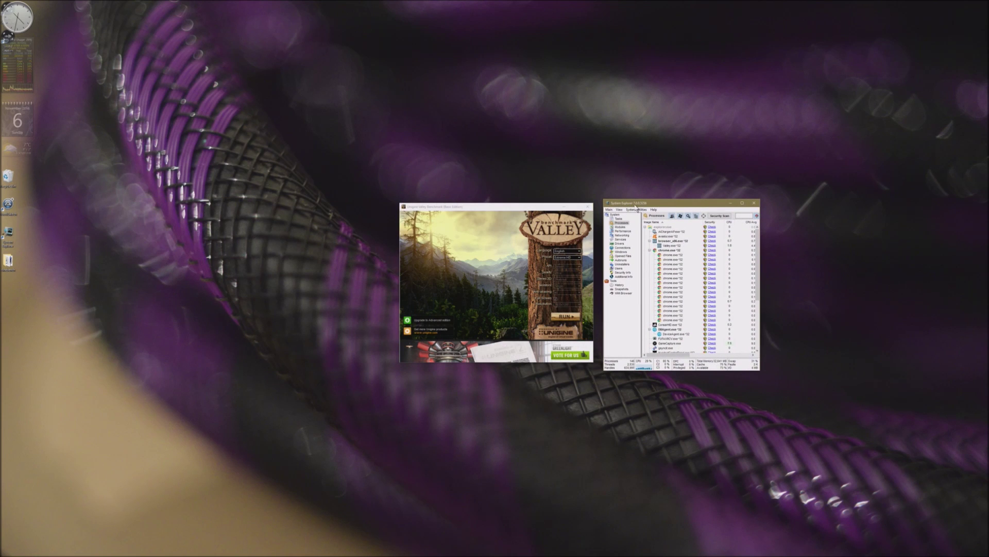
Step: Collapse the chrome.exe group and select Valley.exe under browser_x86.exe
click(650, 251)
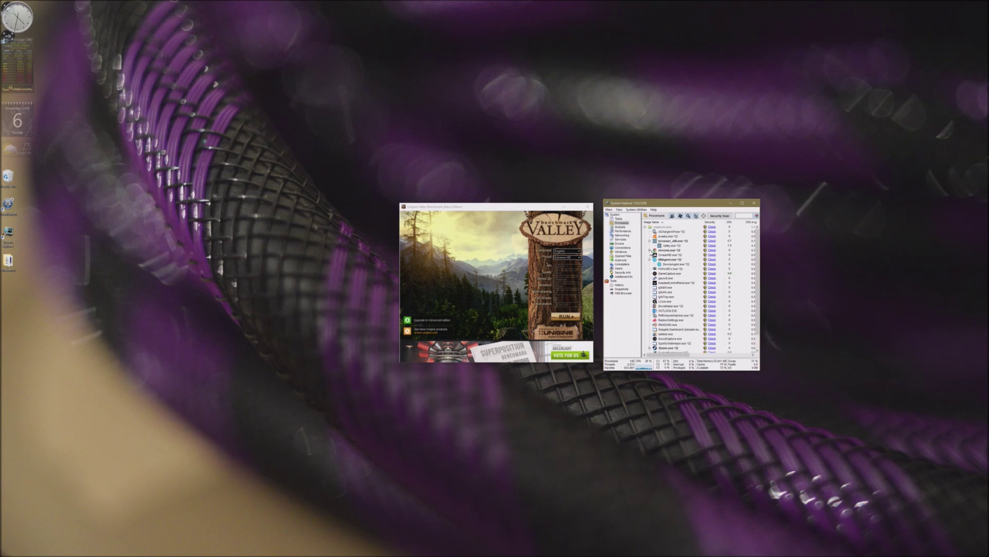
click(681, 242)
mouse_move(681, 246)
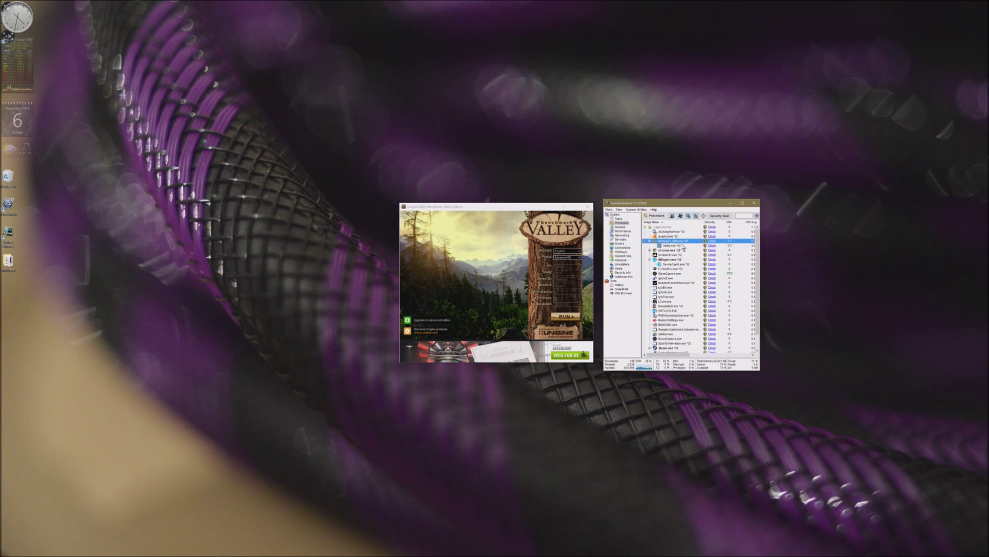
click(679, 246)
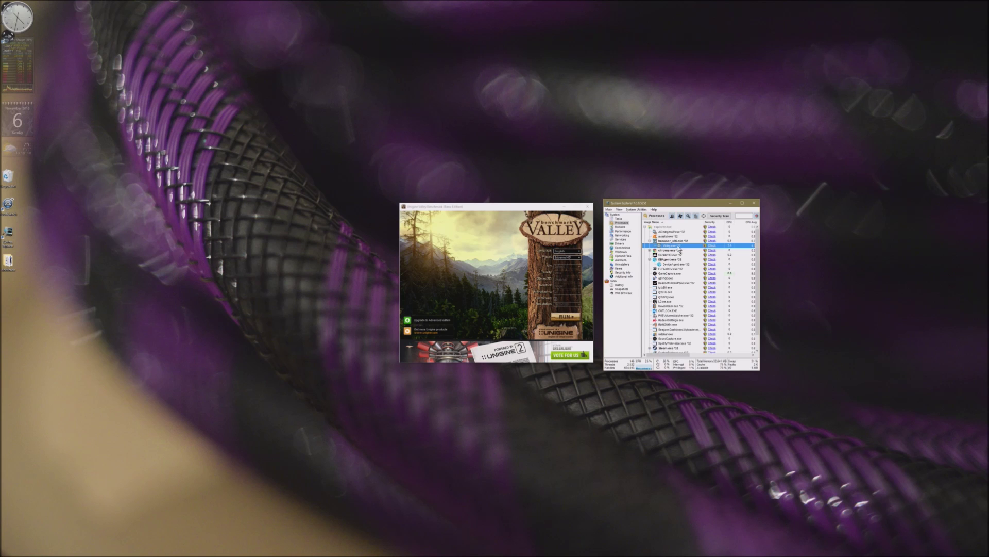
Step: Choose High from Valley.exe's Process Priority menu
right_click(679, 248)
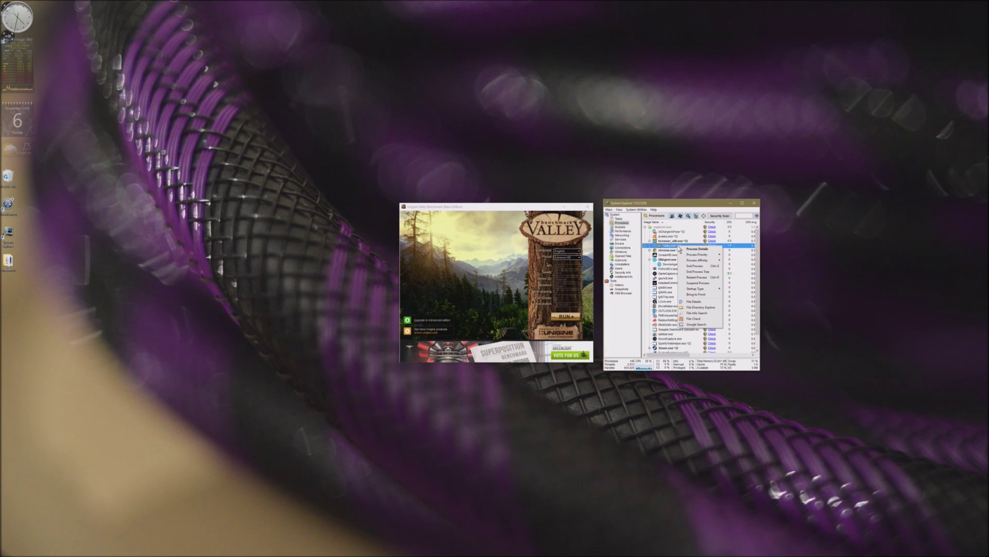
mouse_move(714, 254)
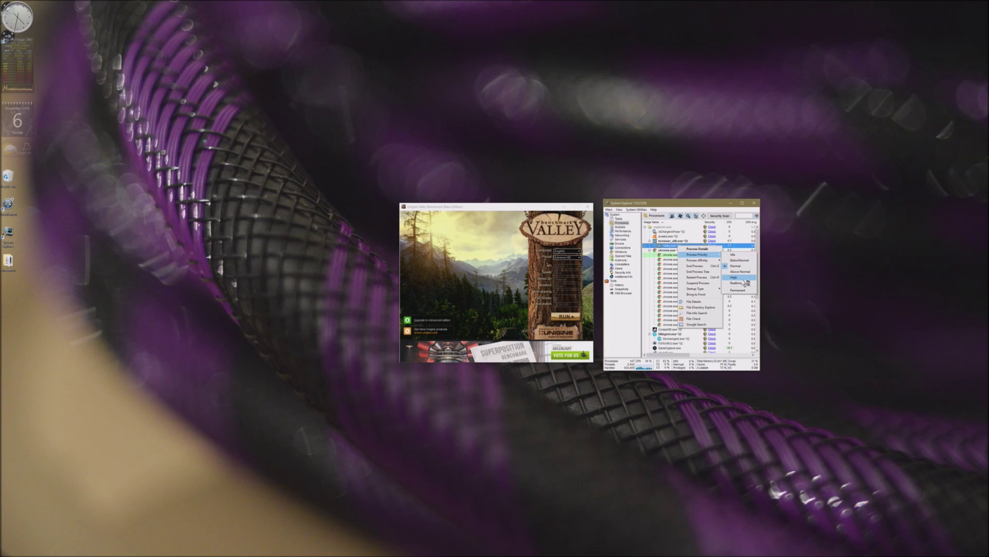
click(743, 280)
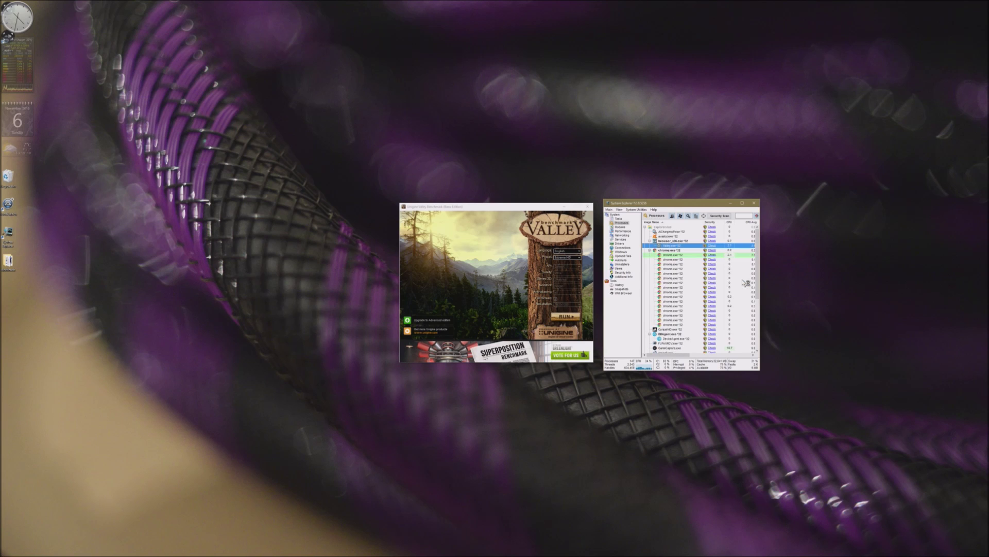
Step: Mark Valley.exe's High priority as Permanent, reopening its menu to check and reapply it
right_click(668, 246)
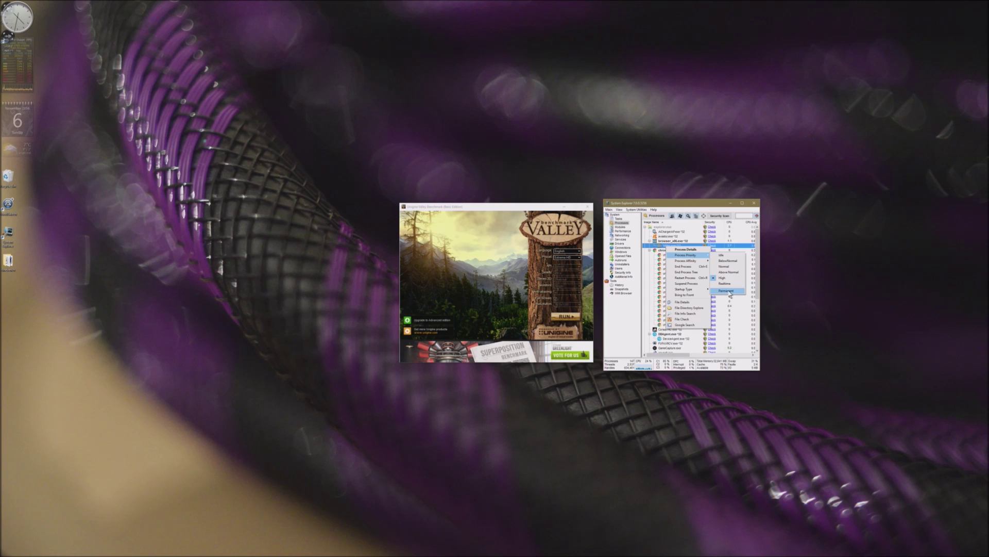
click(731, 292)
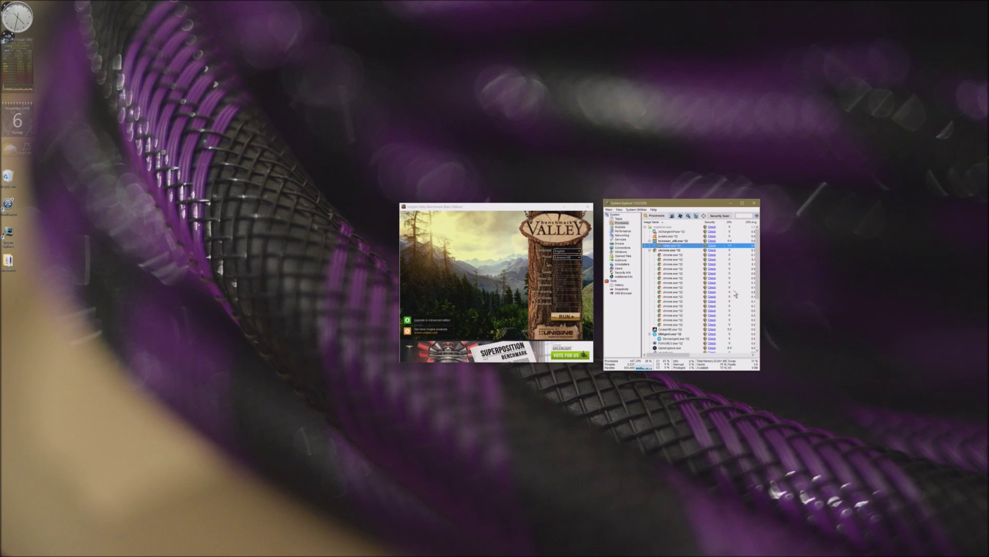
right_click(698, 247)
mouse_move(727, 254)
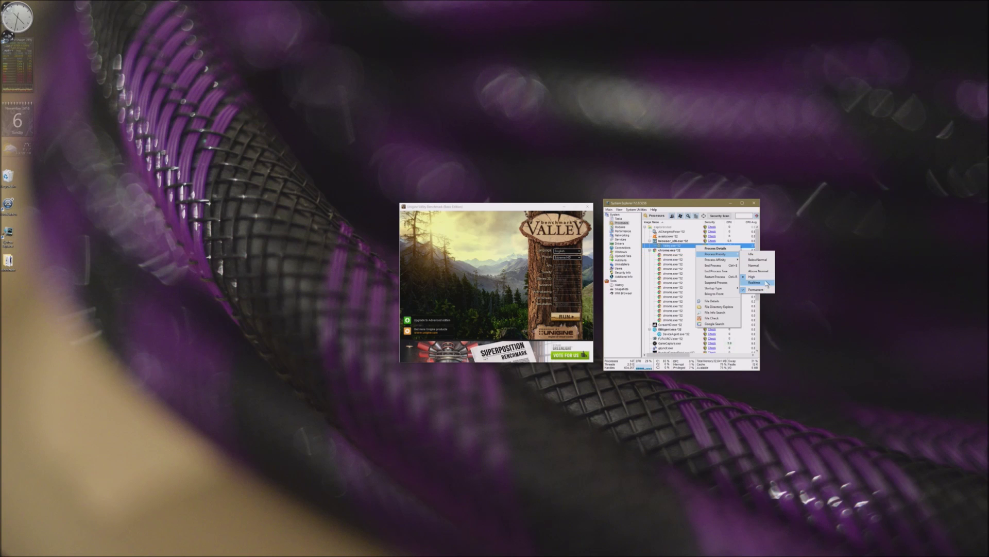
click(697, 204)
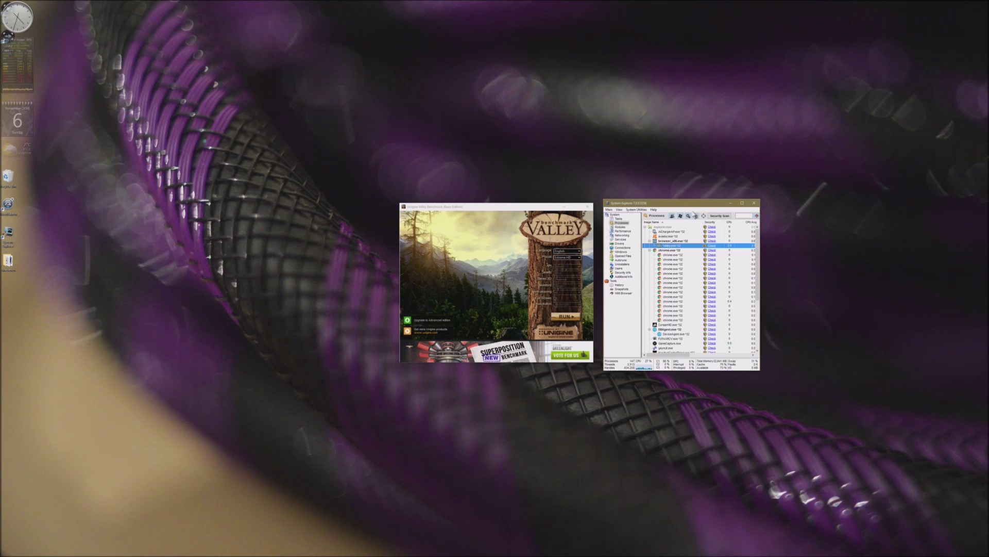
right_click(668, 246)
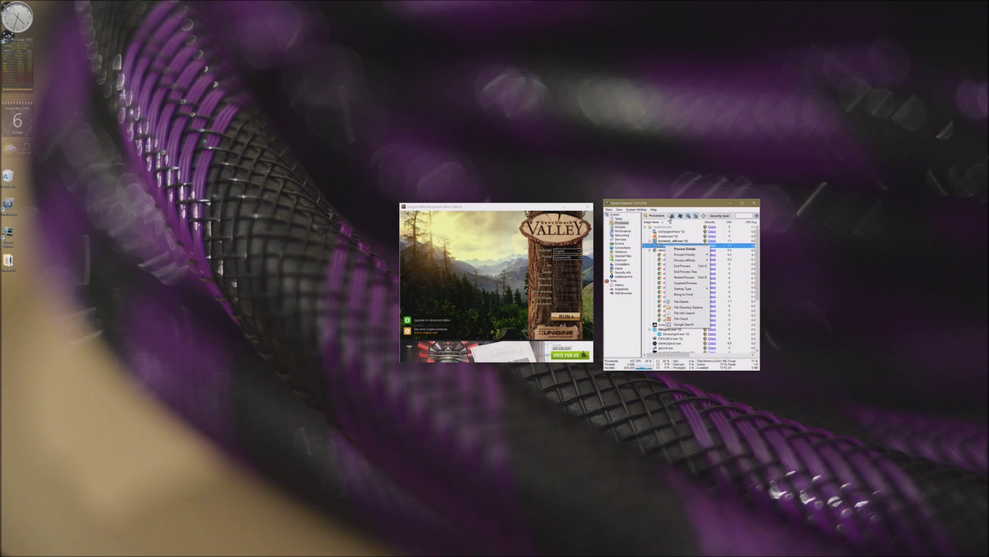
click(663, 202)
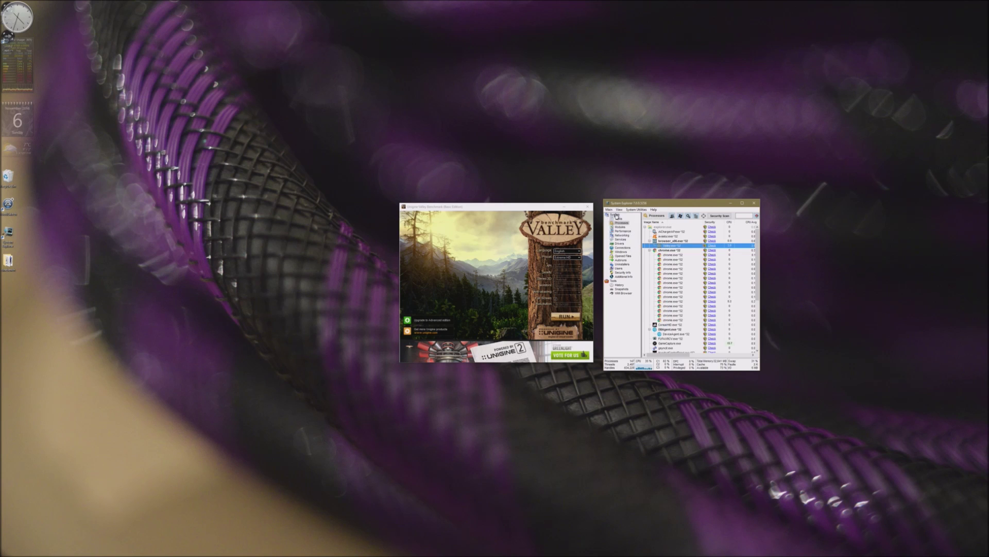
Step: Browse the Tasks, Processes, Modules, Performance, Networking and Services views, ending on Drivers
click(618, 218)
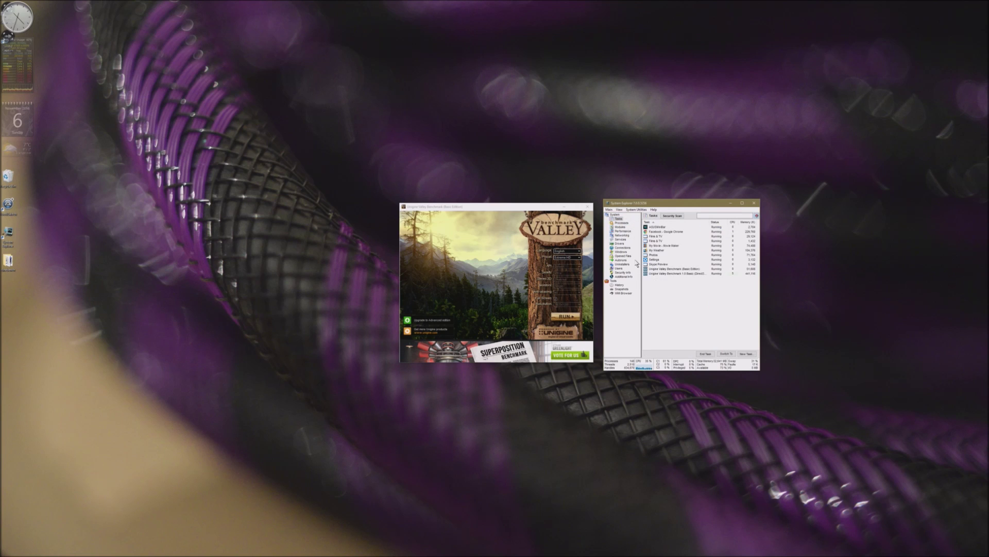
click(621, 222)
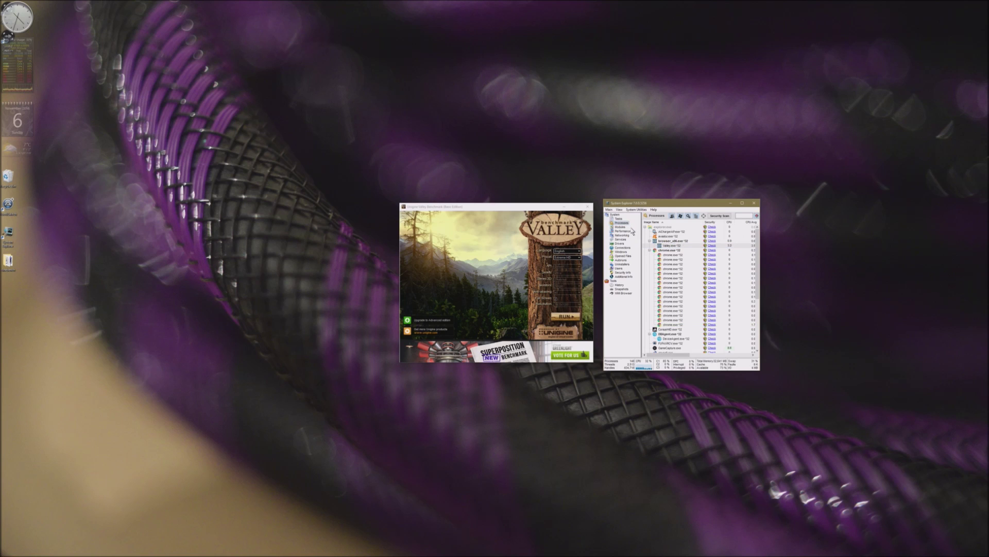
click(621, 227)
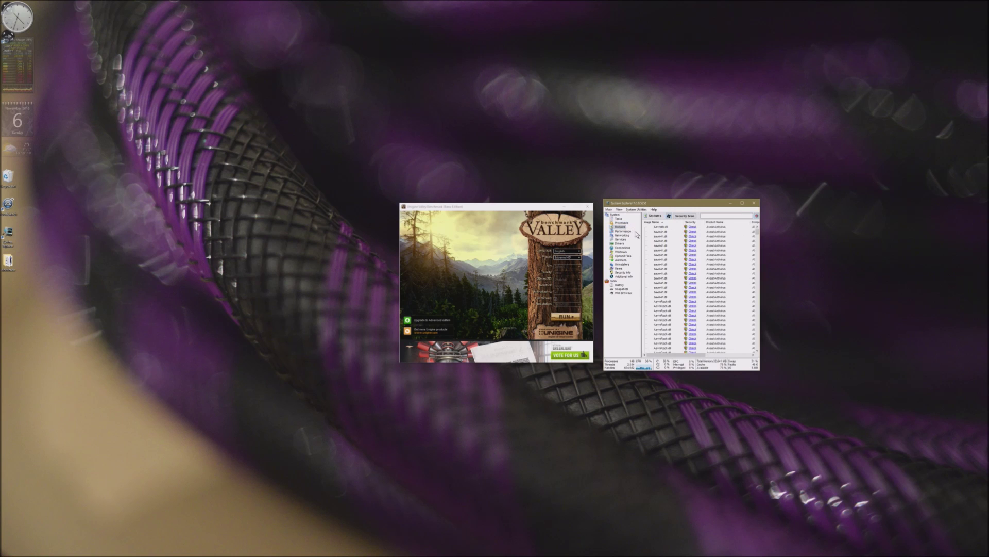
click(630, 231)
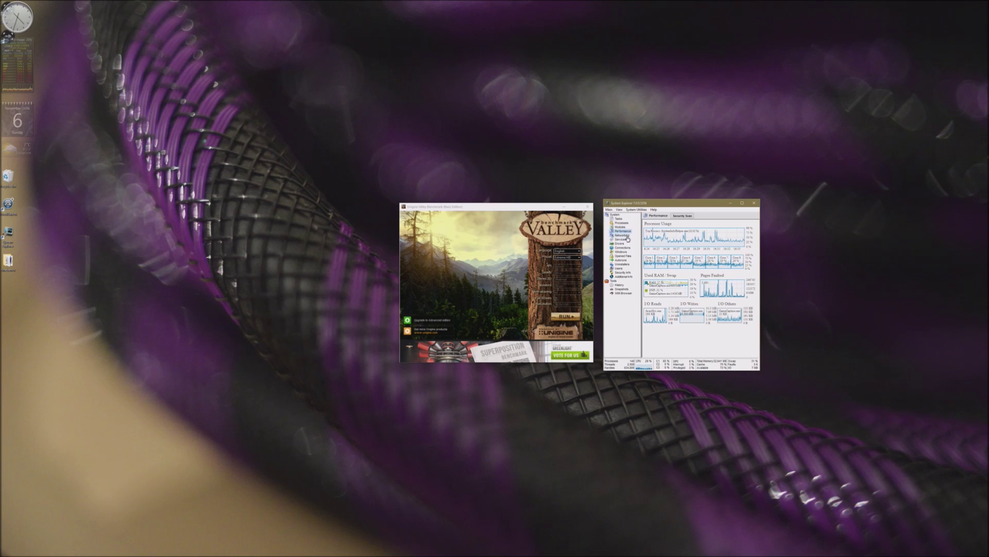
click(623, 236)
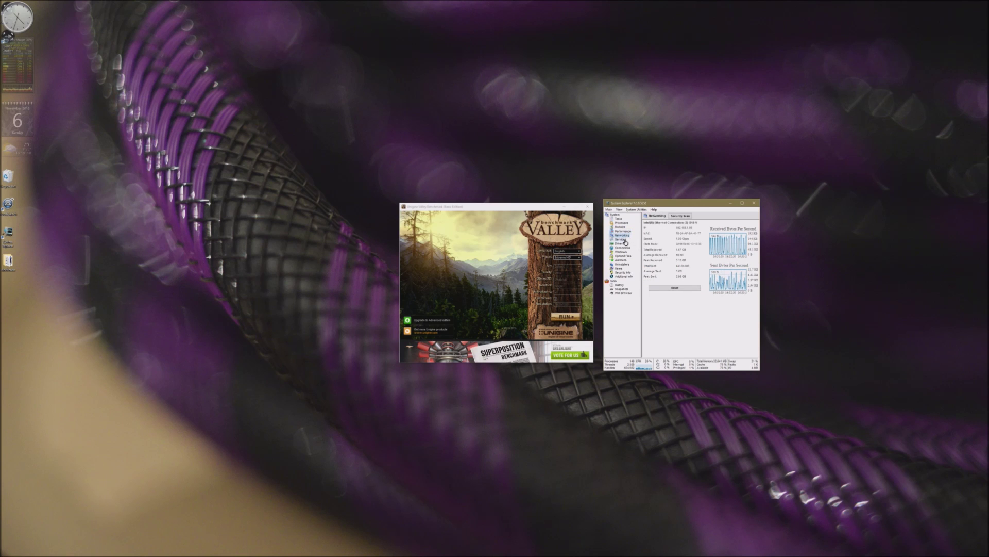
click(621, 239)
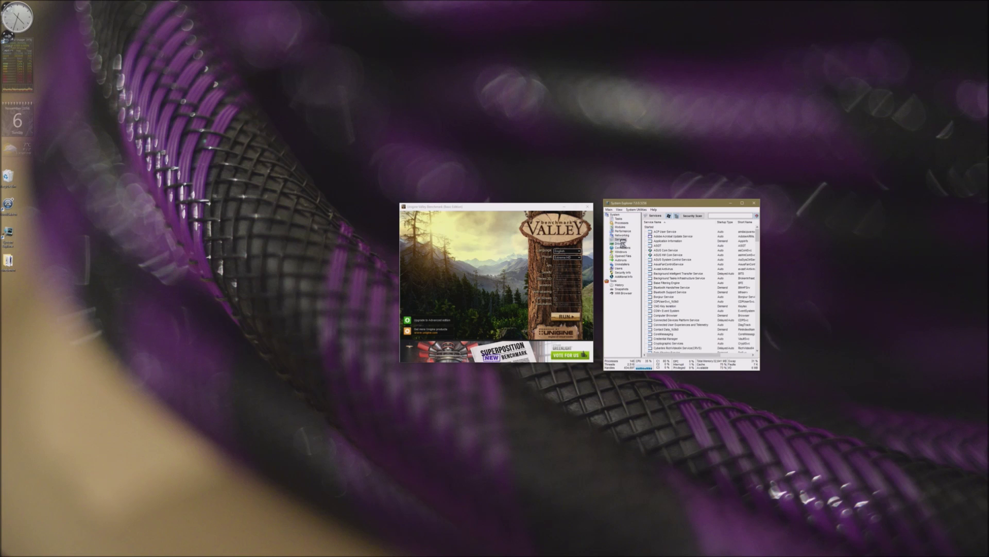
key(Down)
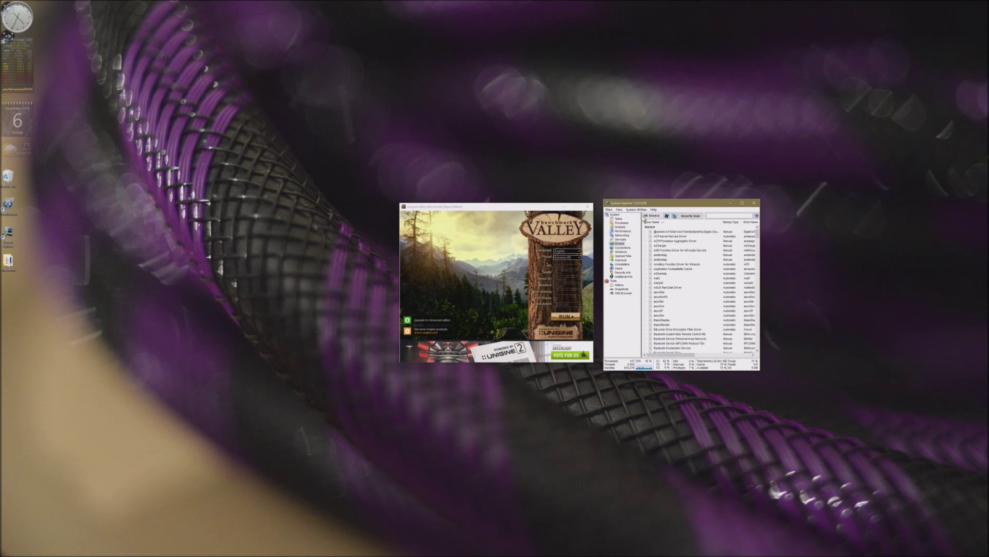
Step: Minimize System Explorer to the tray, then view its tray icon's CPU and memory summary
click(754, 203)
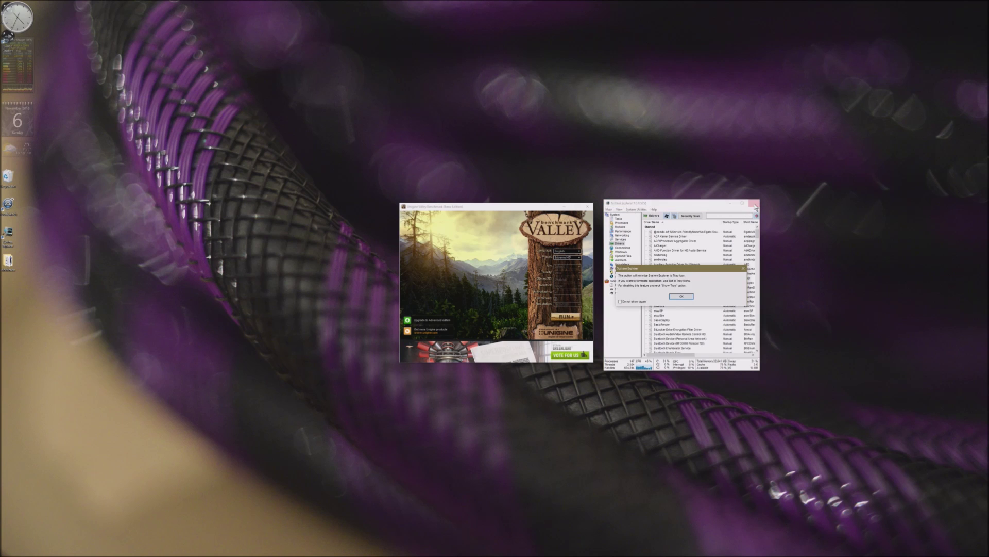
click(678, 298)
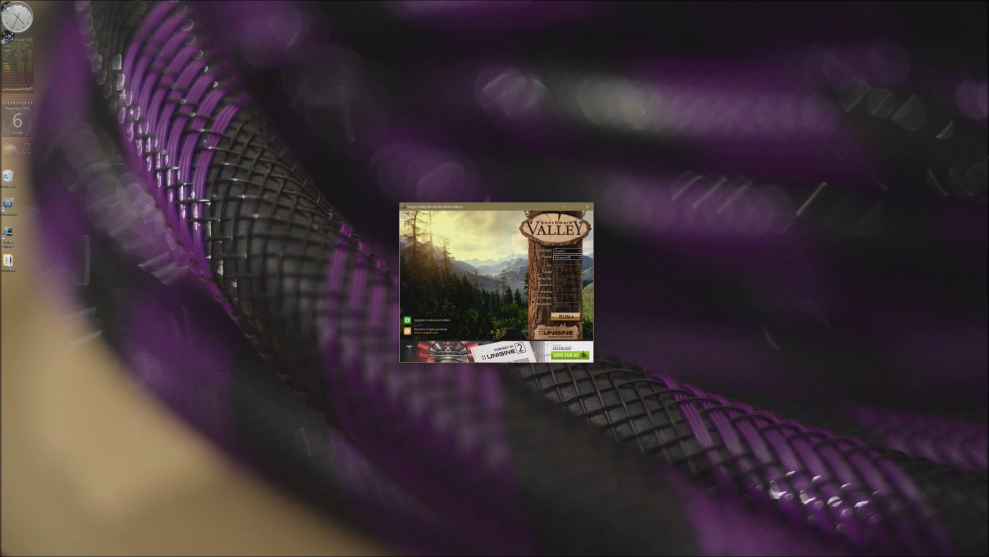
click(944, 552)
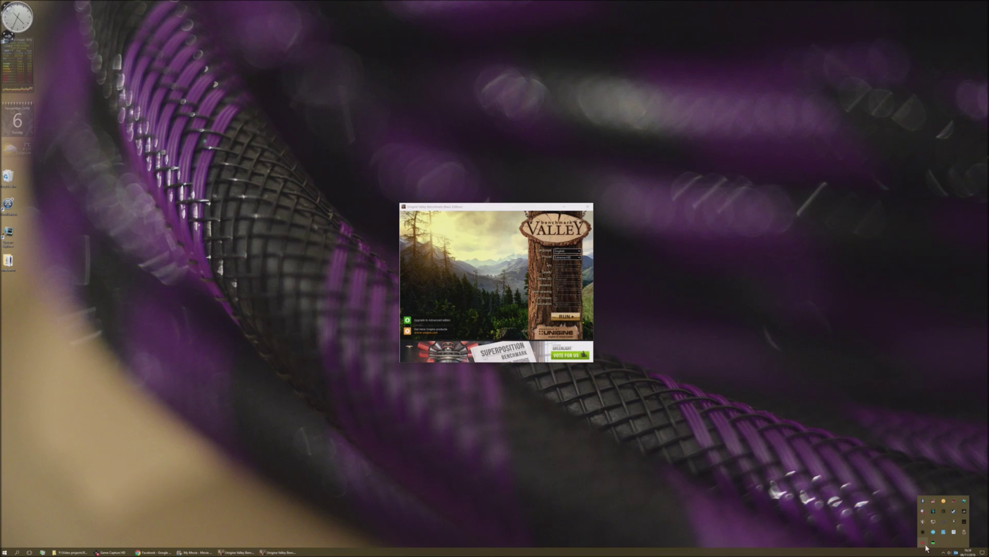
mouse_move(933, 546)
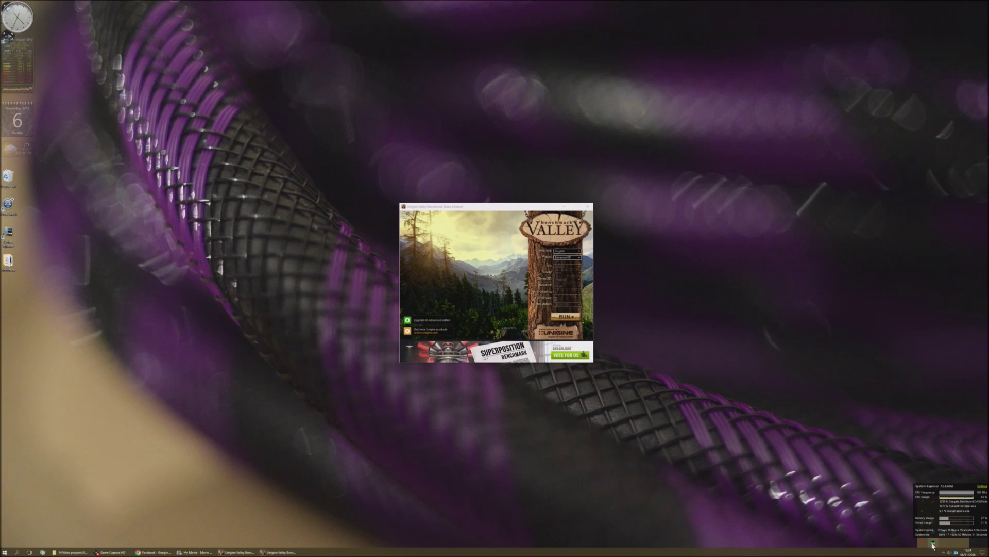